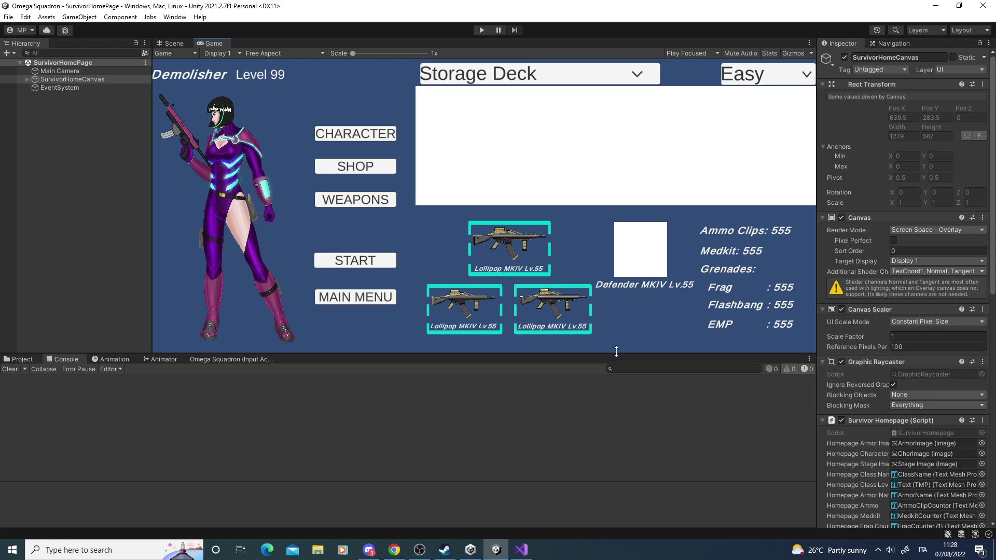
Expand SurvivorHomeCanvas and preview its CharacterScreenPanel by activating it, leaving the panel deactivated at the end.
left_click(26, 80)
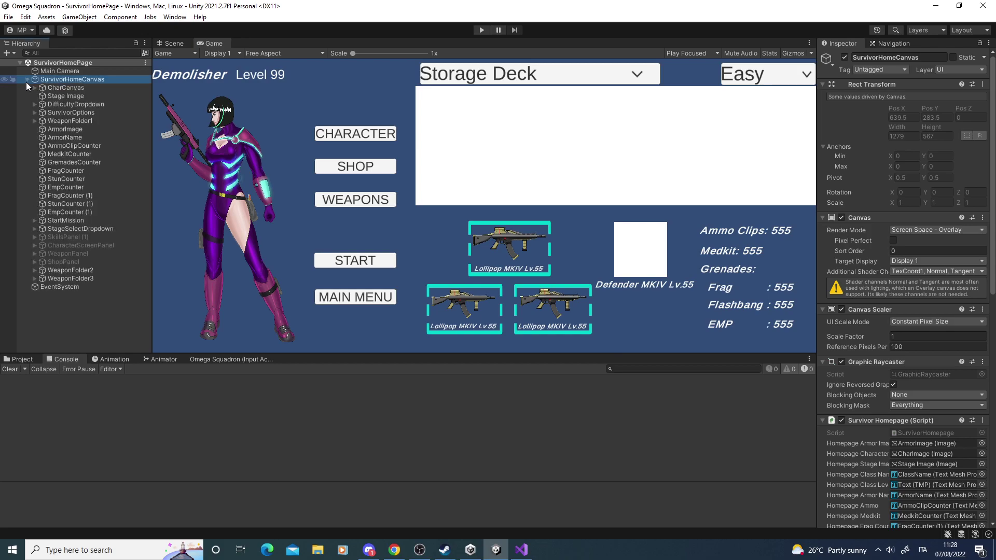
left_click(61, 244)
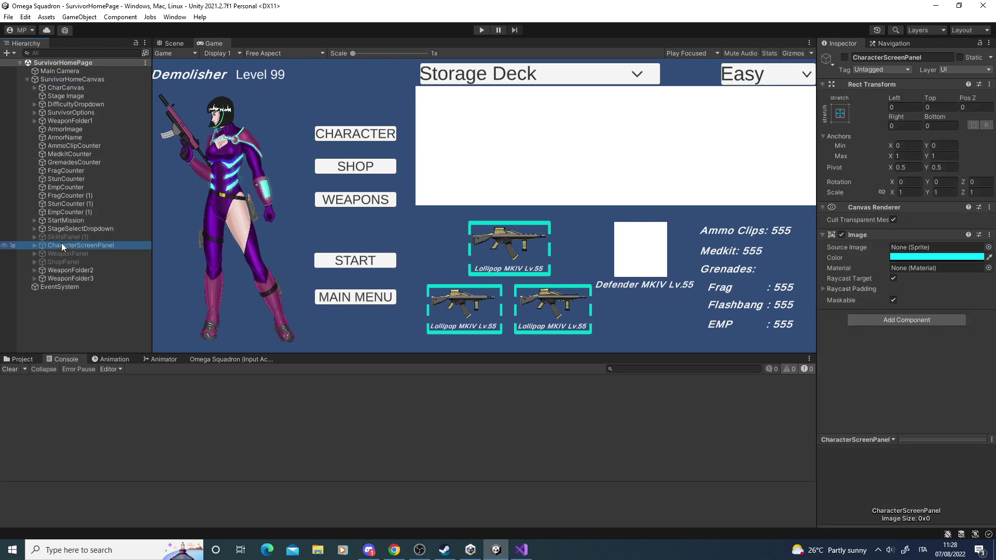
left_click(844, 57)
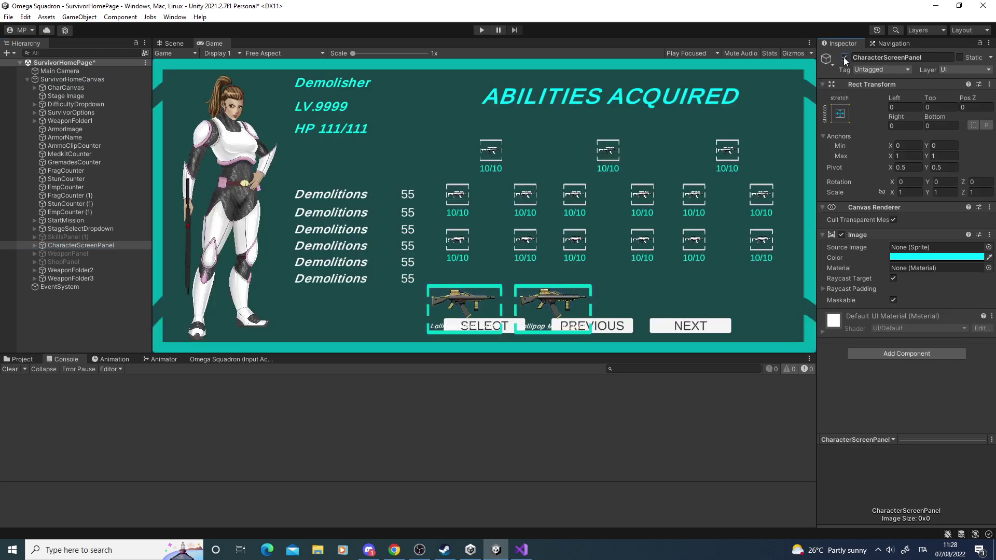
left_click(844, 58)
left_click(845, 58)
left_click(845, 57)
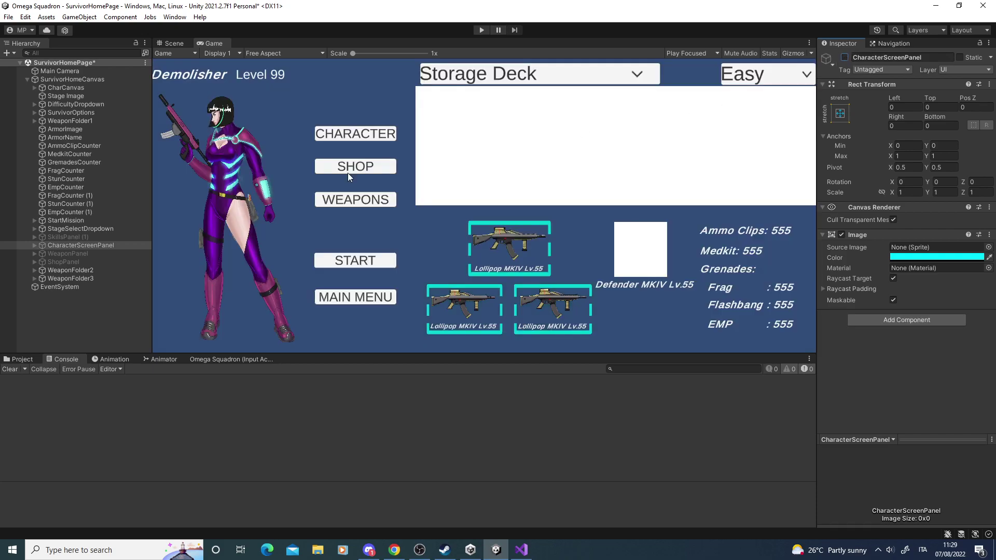
Activate WeaponPanel and move WeaponFolder2 and WeaponFolder3 above StartMission in the canvas hierarchy.
left_click(66, 253)
left_click(845, 57)
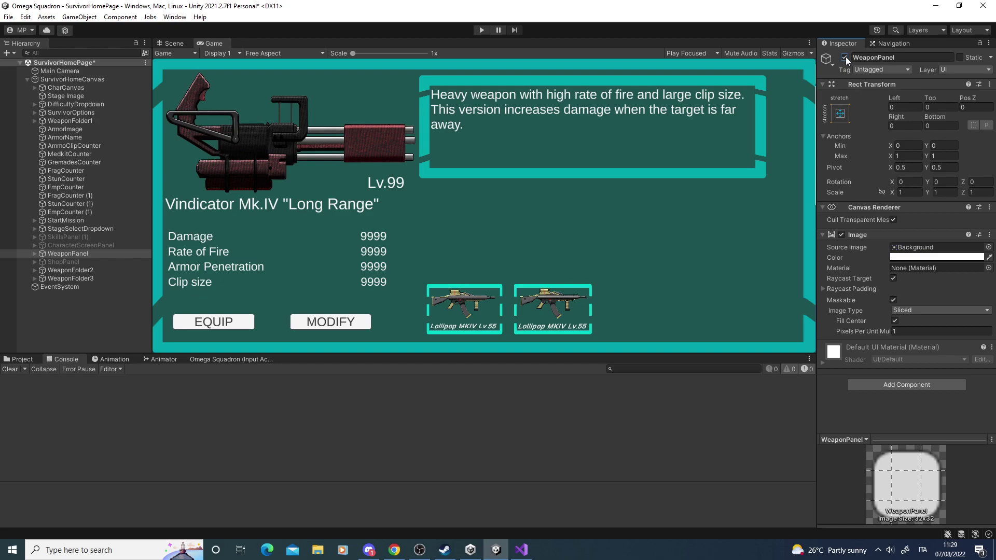
left_click(78, 270)
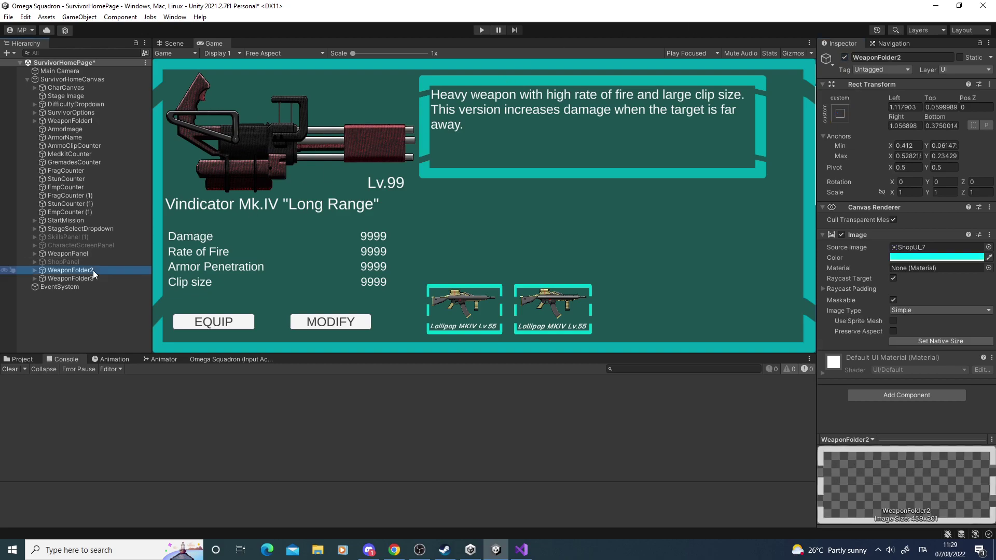
left_click(83, 279, "shift")
left_click_drag(75, 270, 18, 217)
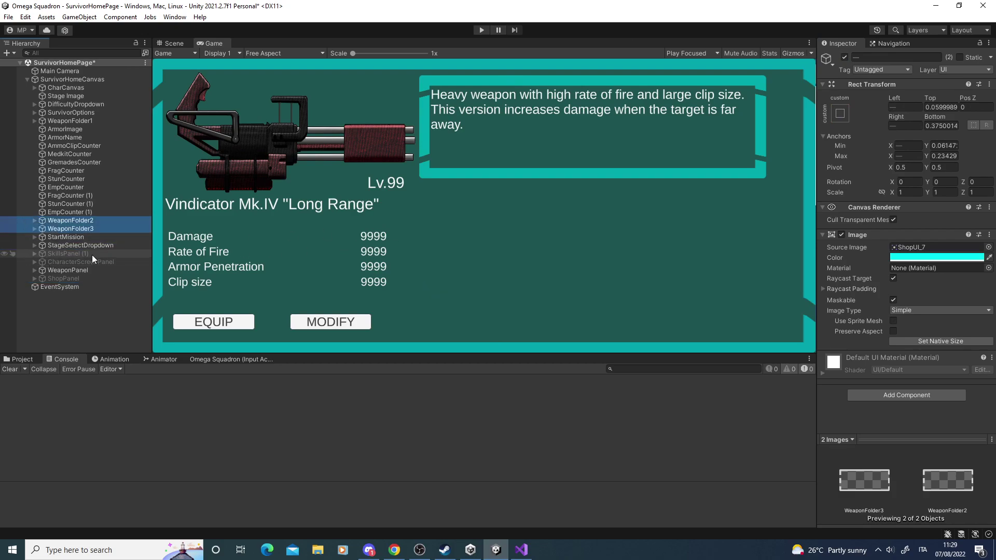
Look through WeaponPanel's child objects, collapse them again and deactivate the panel.
left_click(70, 270)
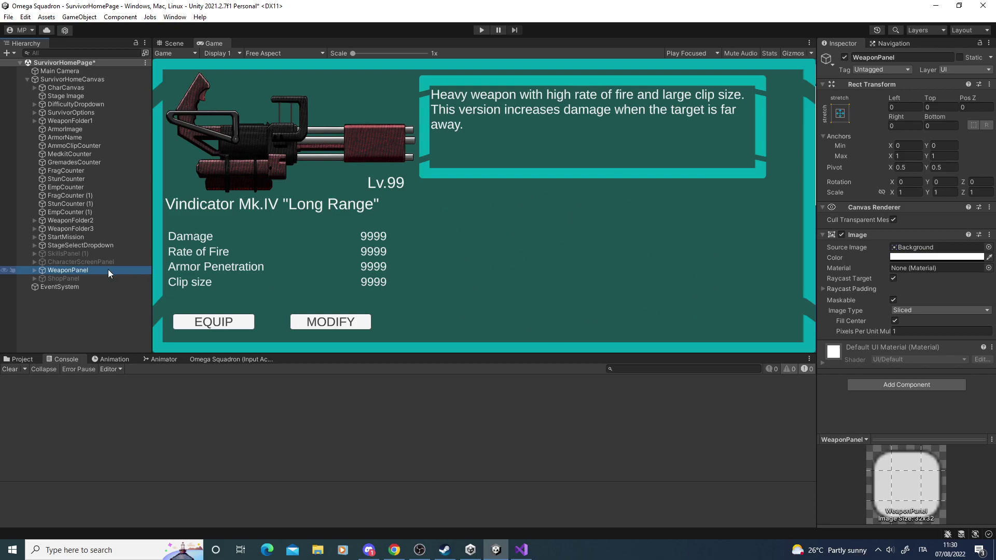
left_click(34, 271)
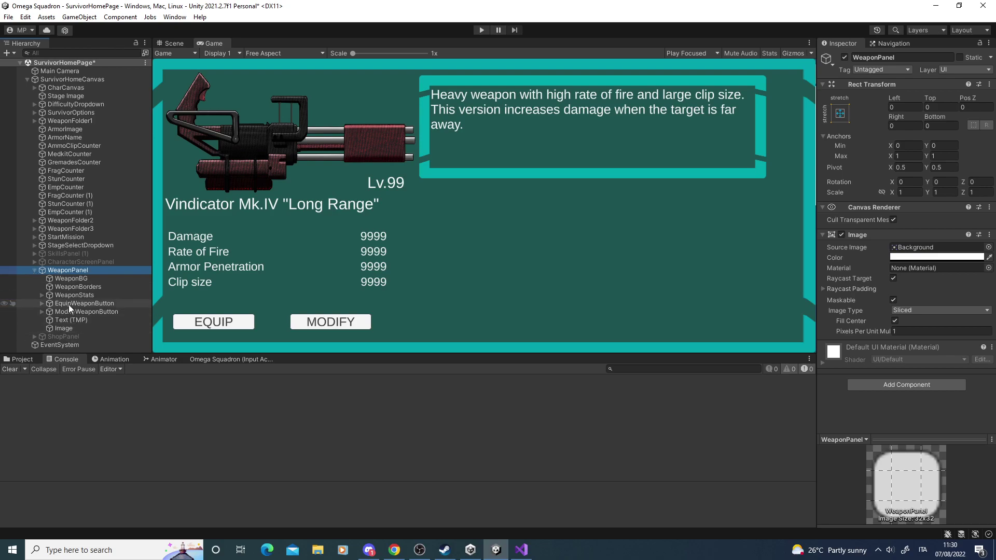
left_click(34, 271)
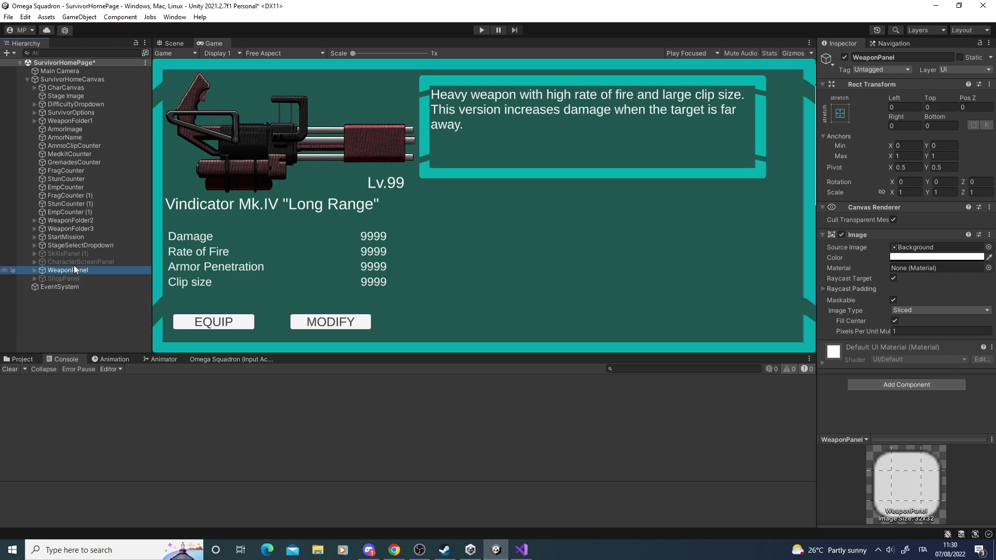
left_click(845, 58)
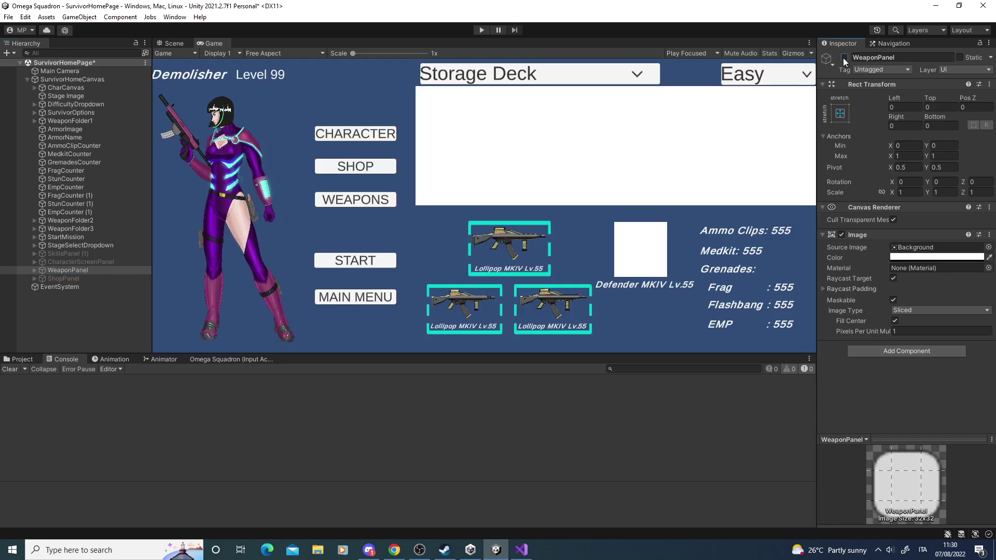
Activate ShopPanel, examine its children and ItemInfoFolder in the Scene view, and deactivate and collapse the panel.
left_click(65, 279)
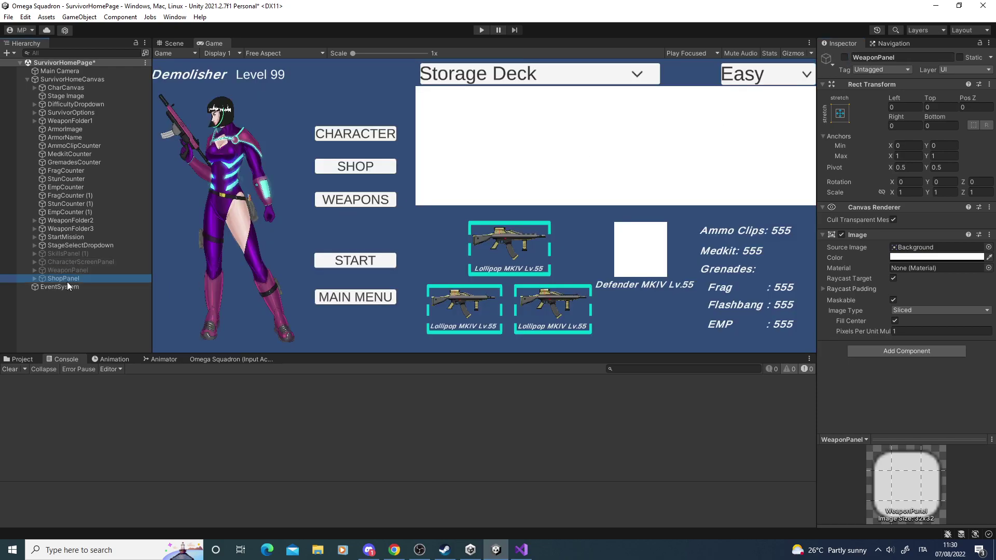
left_click(845, 58)
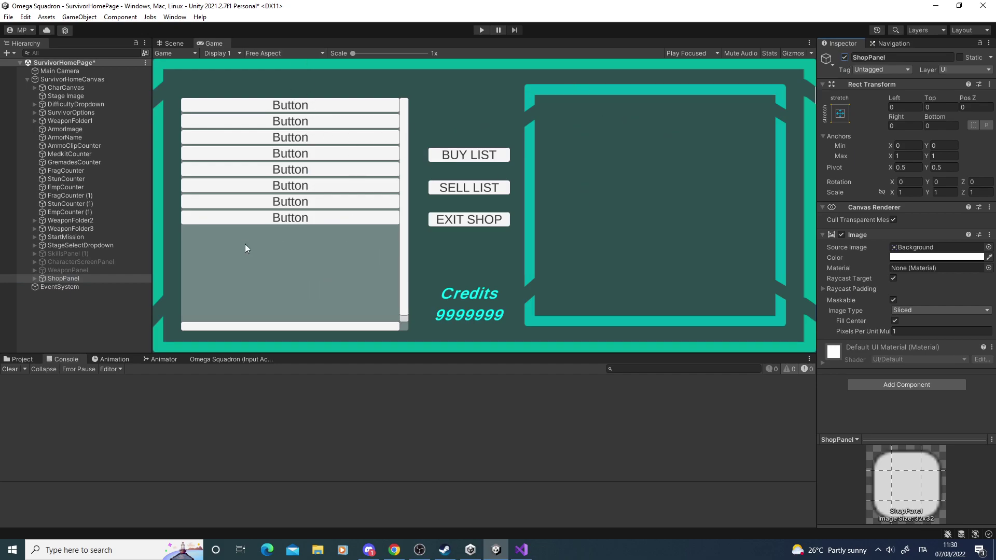
left_click(35, 279)
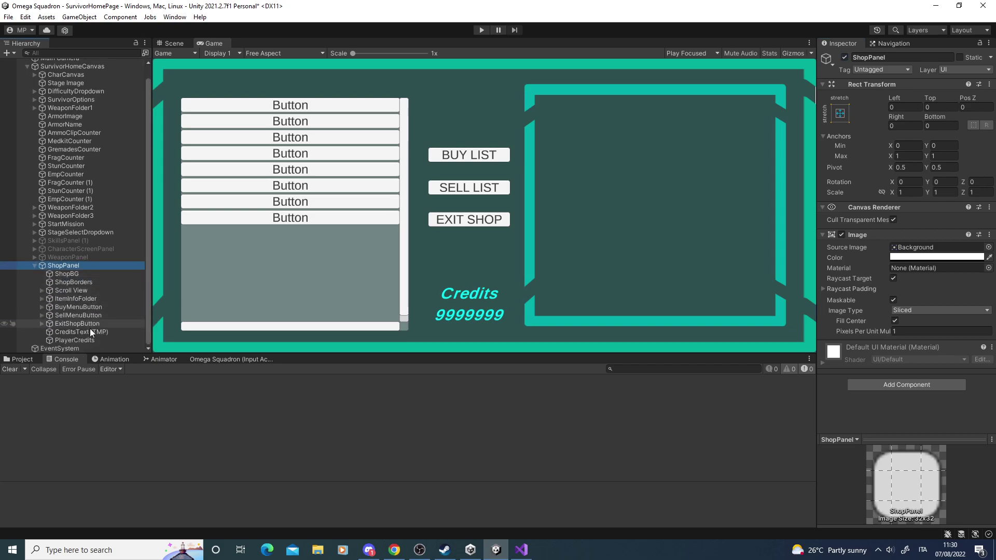
left_click(92, 300)
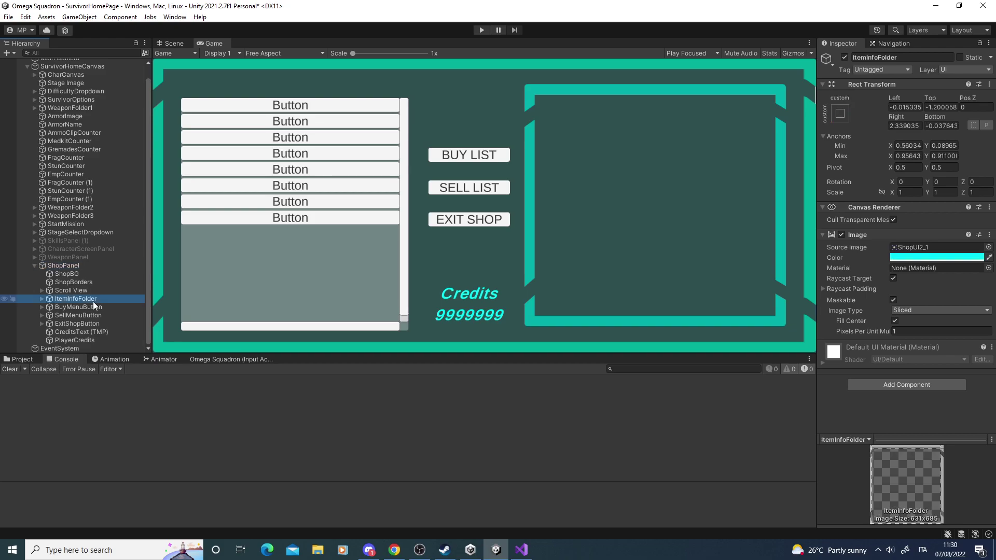
left_click(174, 44)
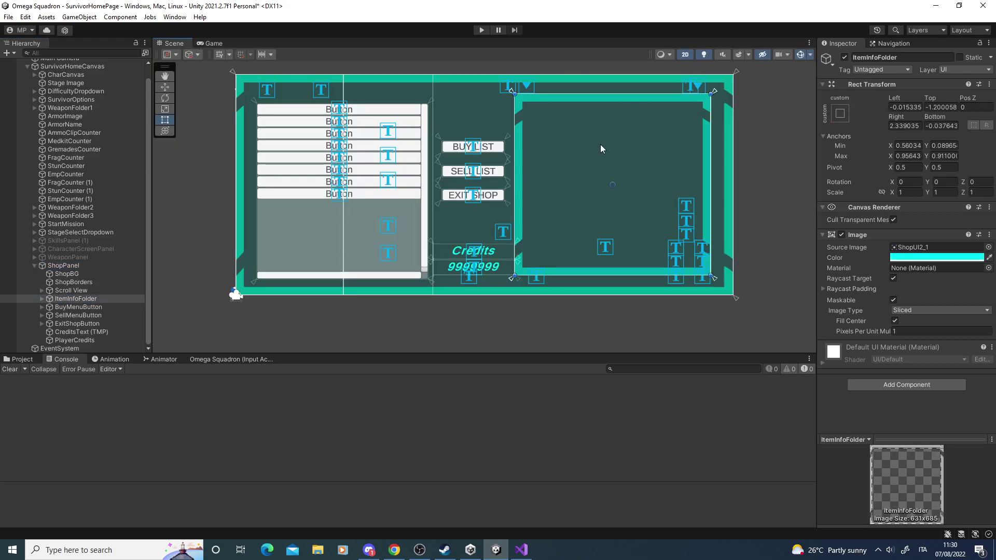
left_click(54, 266)
left_click(845, 57)
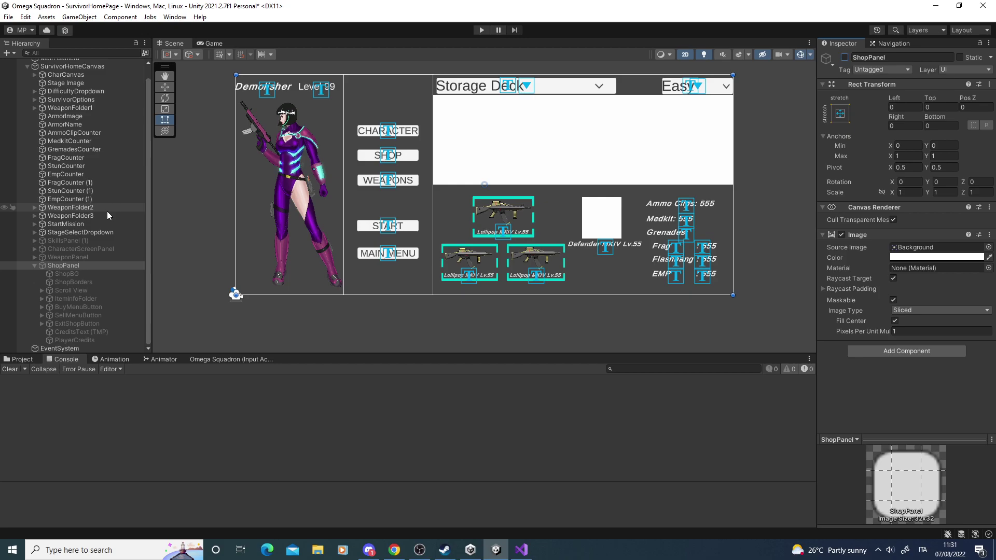
left_click(35, 263)
Preview SkillsPanel (1) by activating it briefly and deactivating it again.
left_click(56, 253)
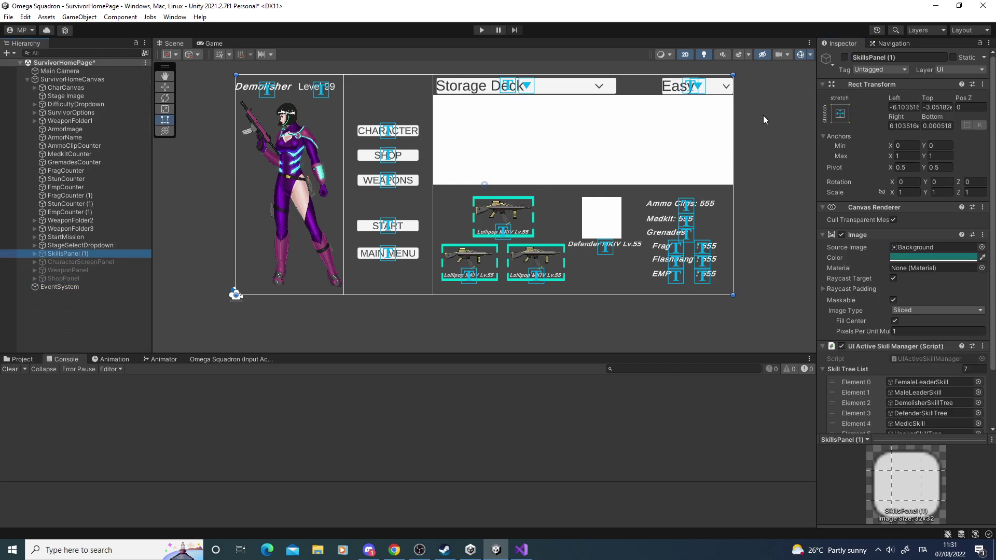
left_click(845, 57)
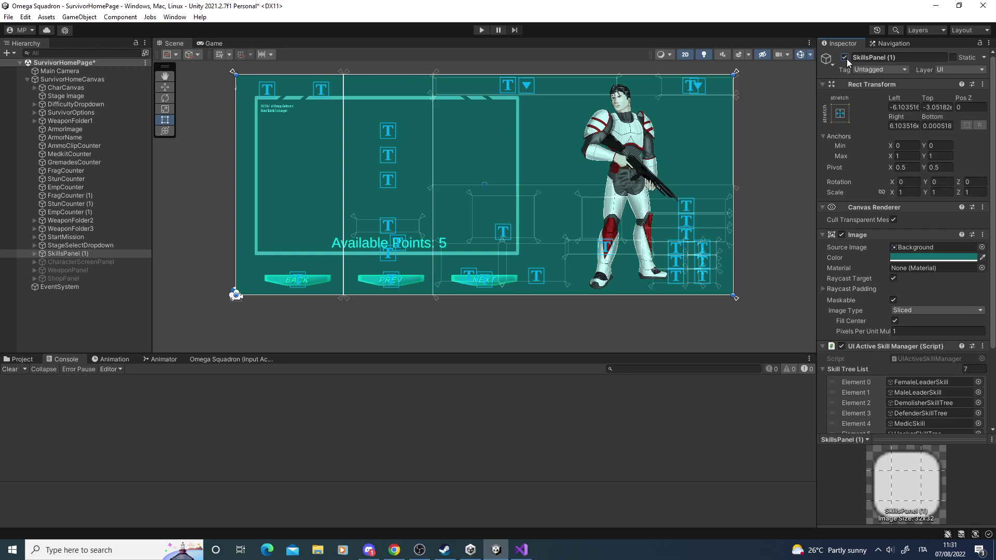
left_click(846, 57)
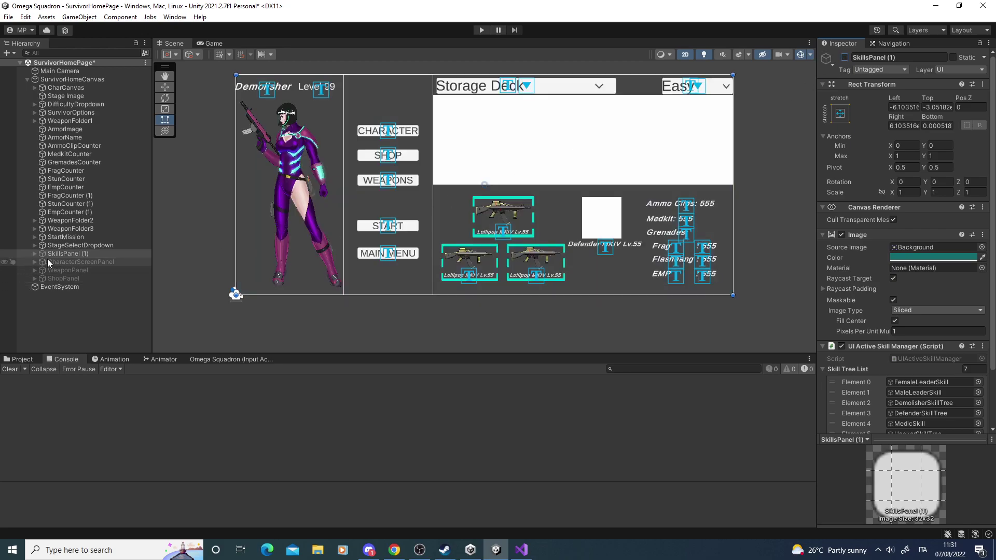
Examine the option lists of StageSelectDropdown and DifficultyDropdown.
left_click(131, 246)
scroll(933, 266, "down", 1)
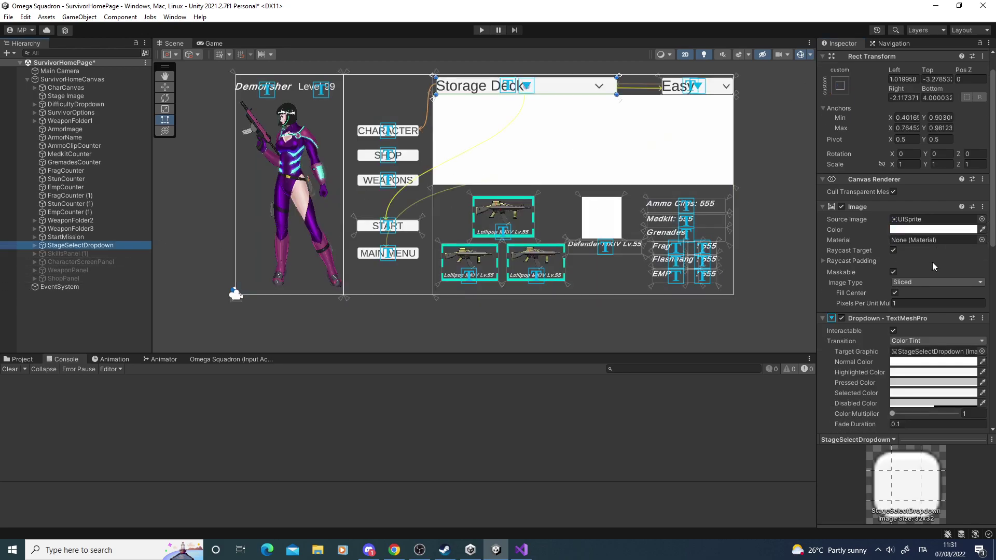
scroll(933, 267, "down", 10)
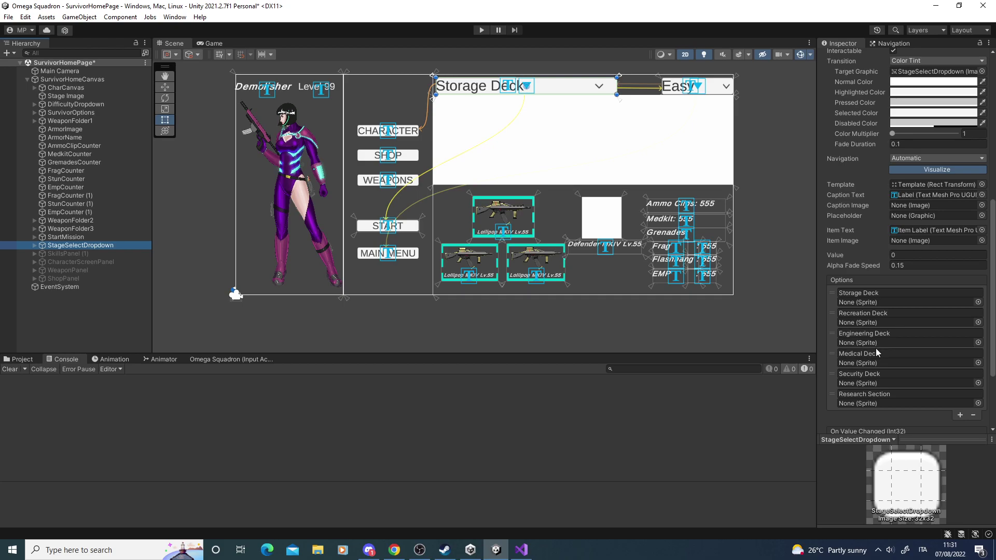
scroll(877, 353, "down", 3)
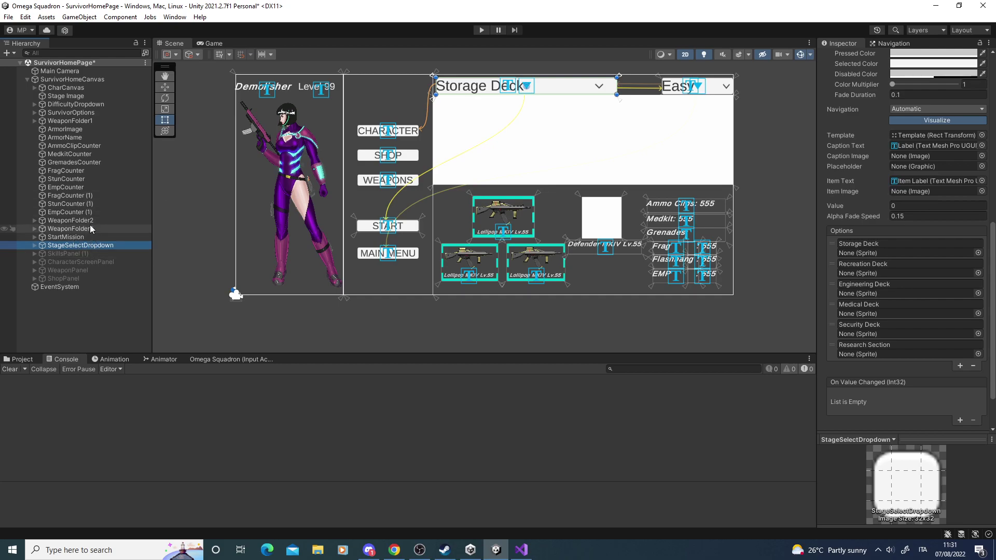
left_click(73, 104)
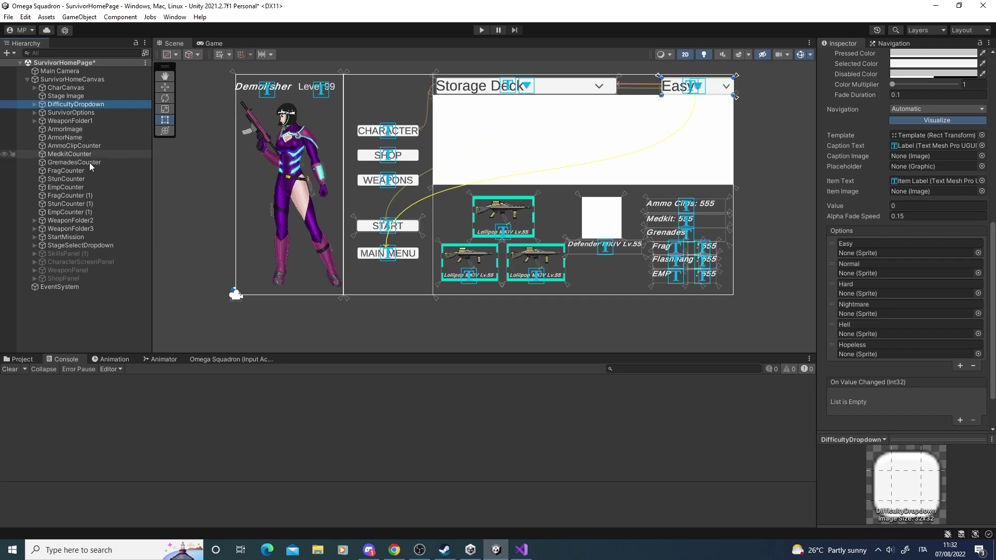
Inspect the text settings of the grenade count objects FragCounter (1), StunCounter (1) and EmpCounter (1).
left_click(71, 211)
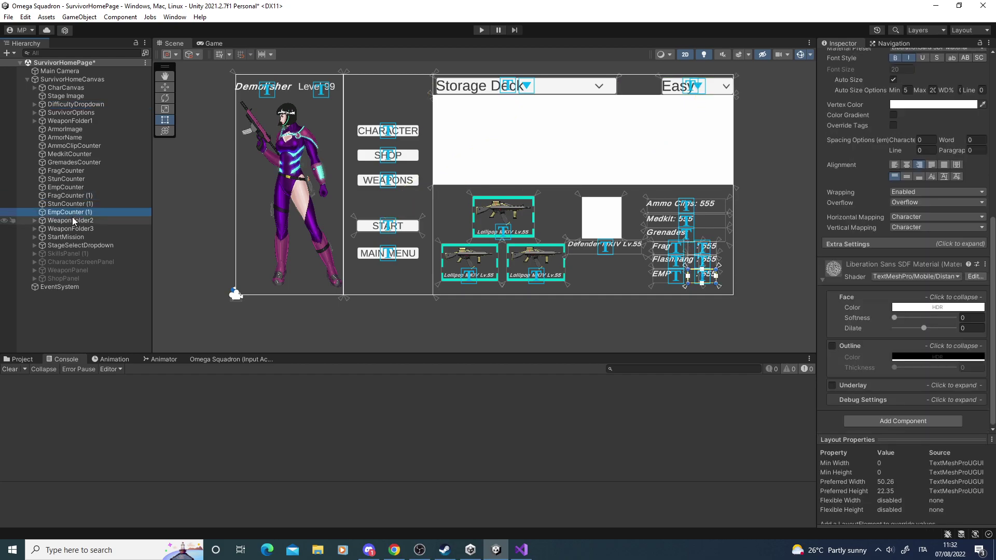
left_click(72, 220)
left_click(71, 188)
left_click(69, 203)
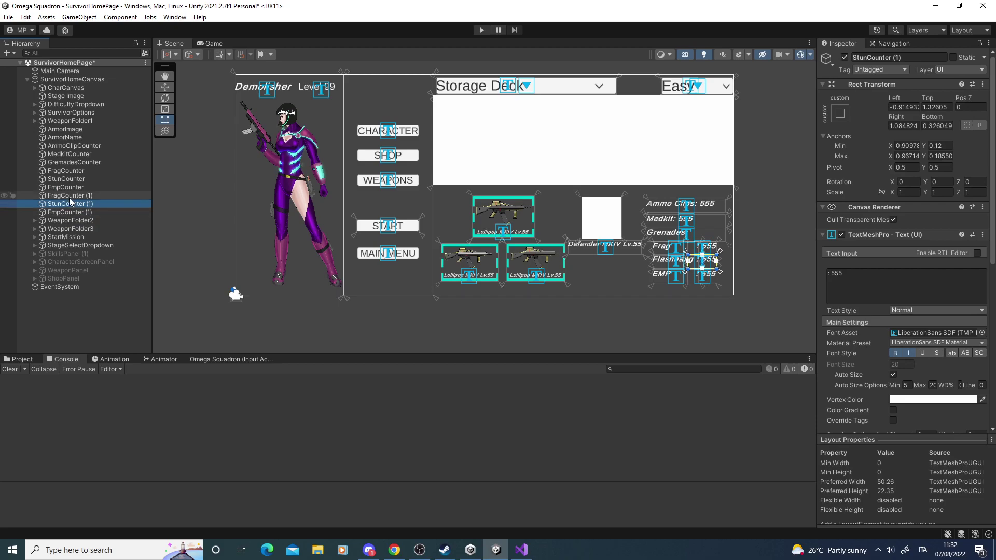
left_click(68, 213)
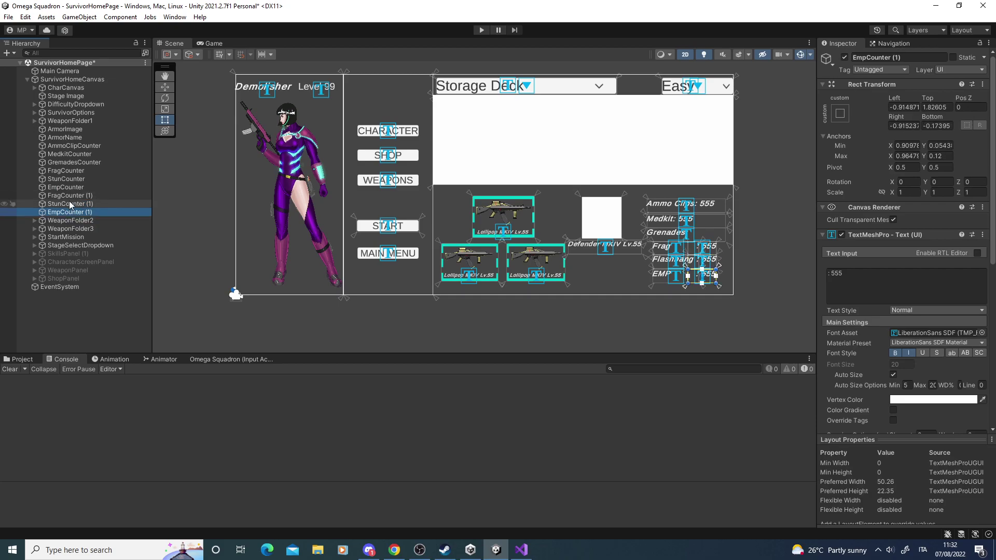
left_click(69, 204)
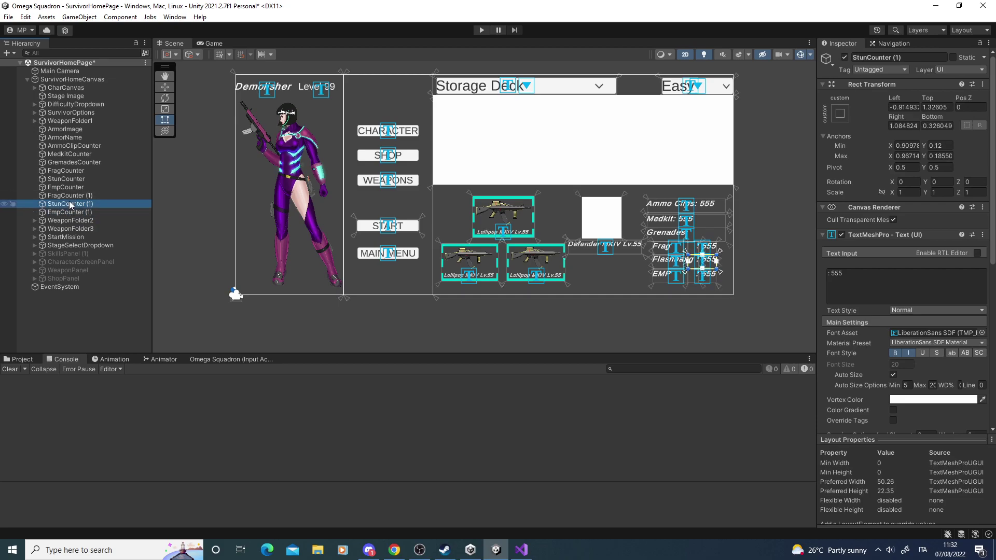
left_click(67, 196)
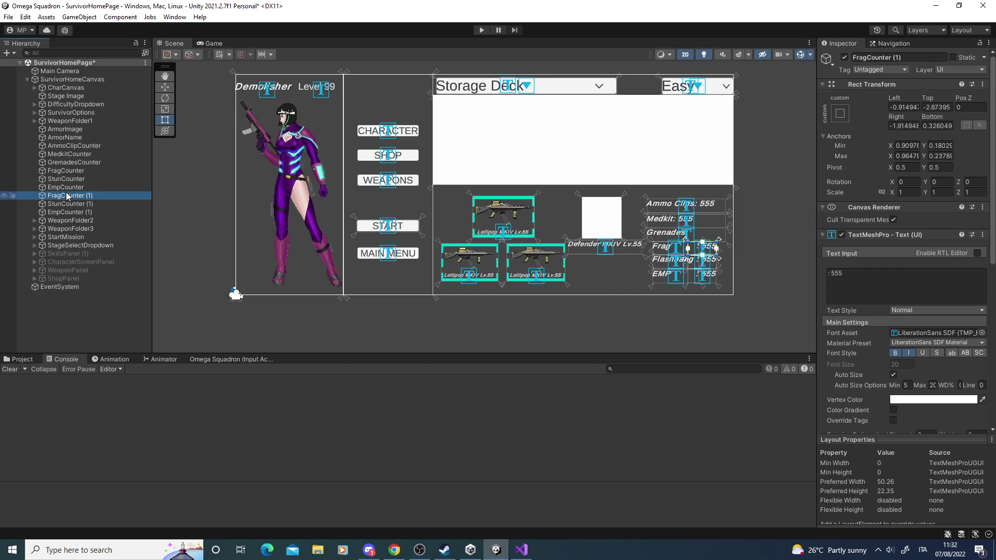
left_click(67, 213)
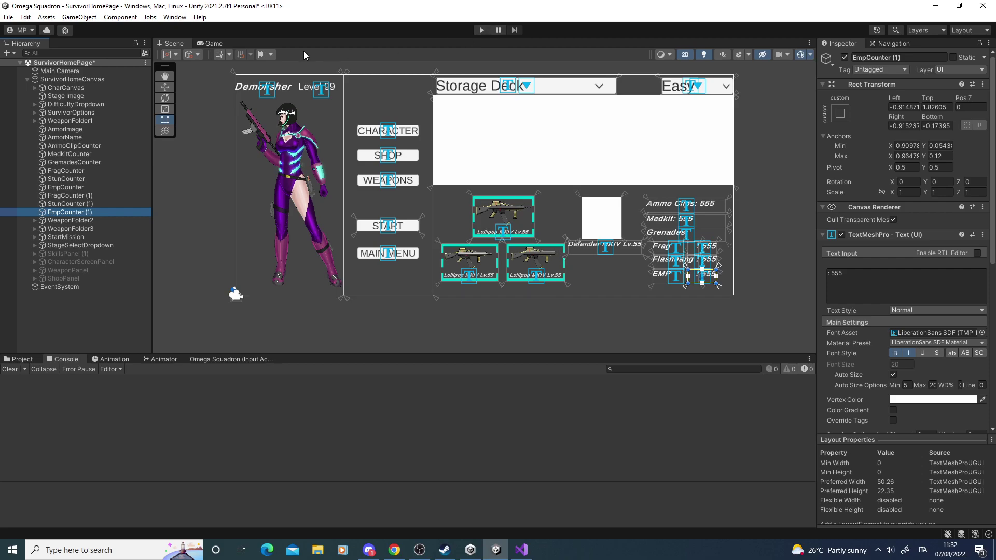
Run the SurvivorHomePage scene in the Game view and start switching to another open window.
left_click(229, 43)
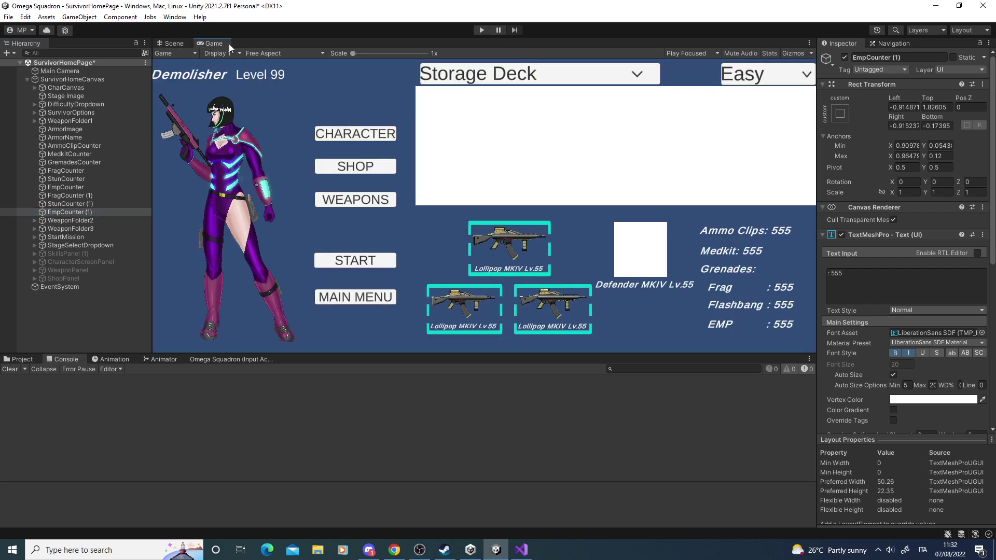
left_click(478, 31)
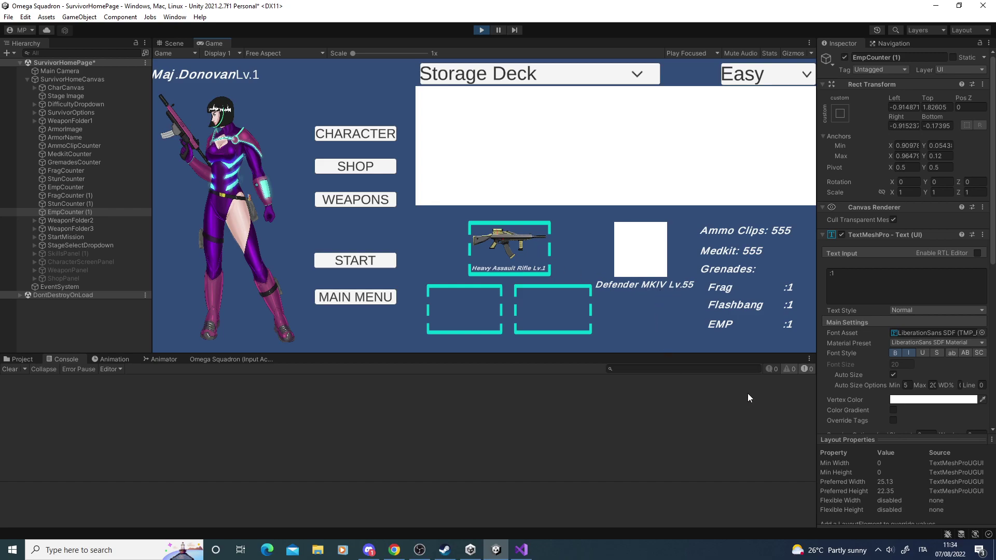
key("alt+Tab")
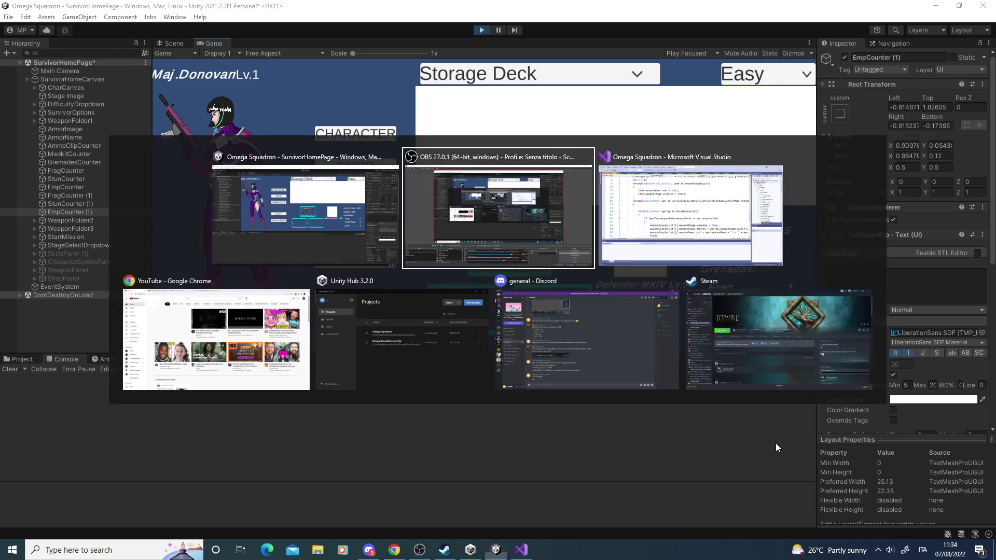